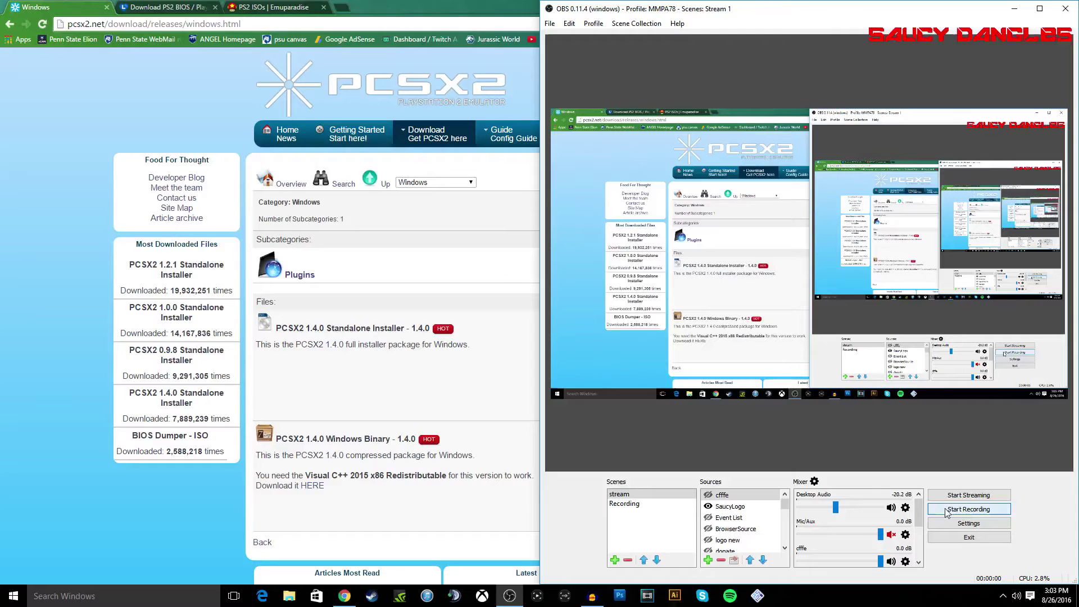
Minimize OBS so Chrome's pcsx2.net PCSX2 1.4.0 Windows downloads page is fully visible
{"action": "left_click", "coordinate": [1014, 8]}
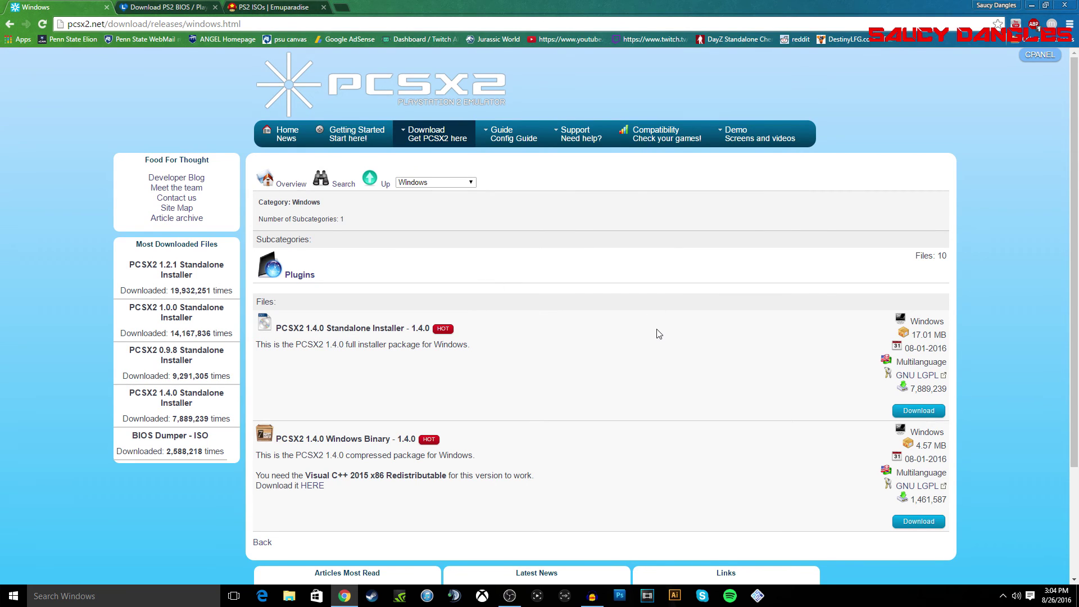
{"action": "mouse_move", "coordinate": [420, 137]}
Download and run the PCSX2 1.4.0 Standalone Installer, closing the Downloads folder window
{"action": "left_click_drag", "start_coordinate": [366, 327], "coordinate": [444, 336]}
{"action": "left_click", "coordinate": [559, 367]}
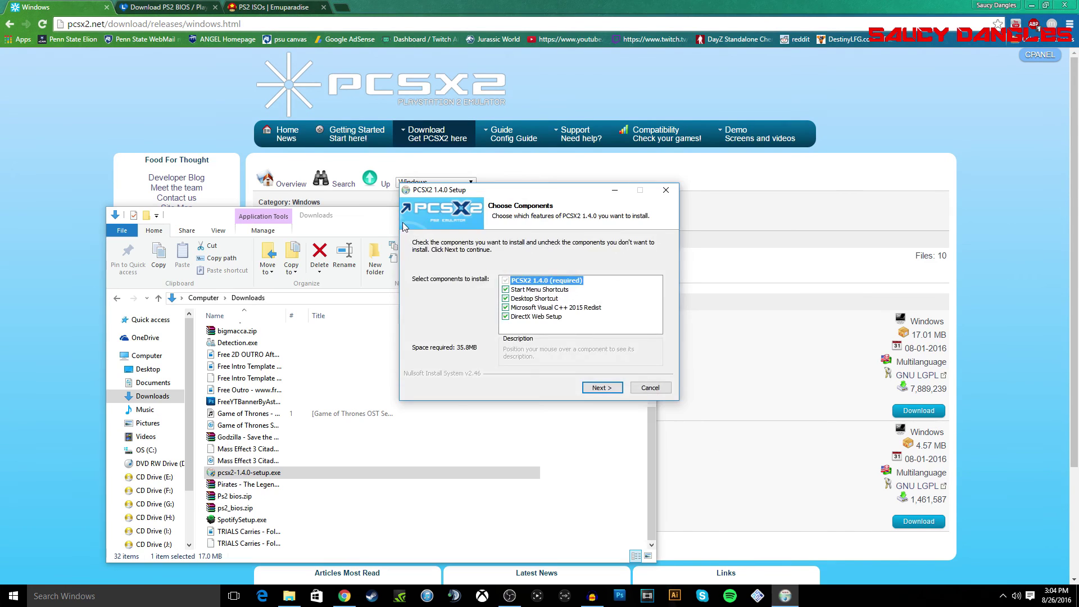
{"action": "left_click", "coordinate": [225, 216]}
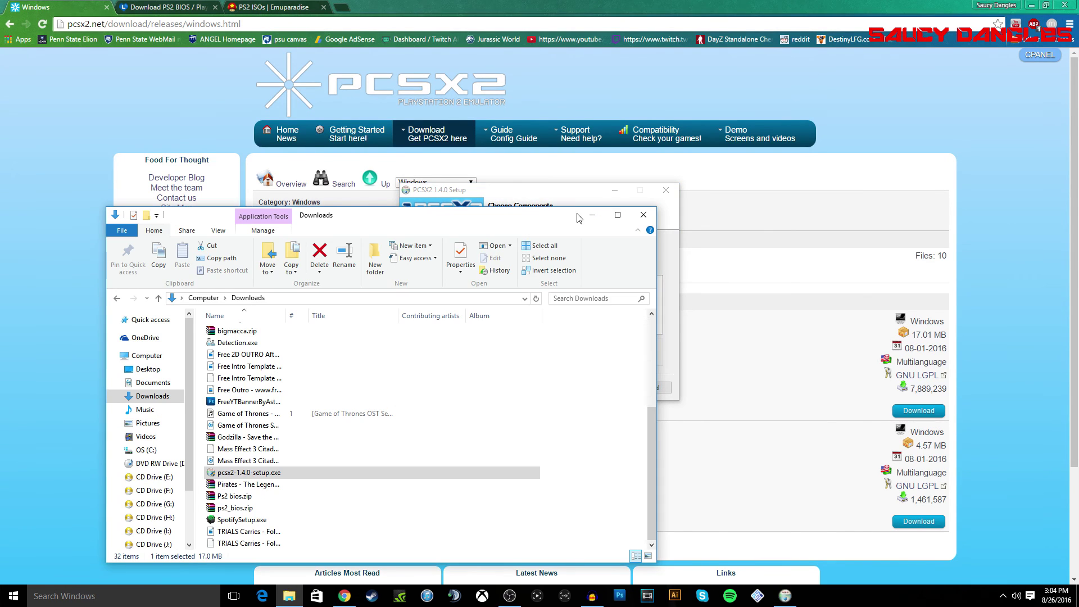
{"action": "left_click", "coordinate": [644, 215]}
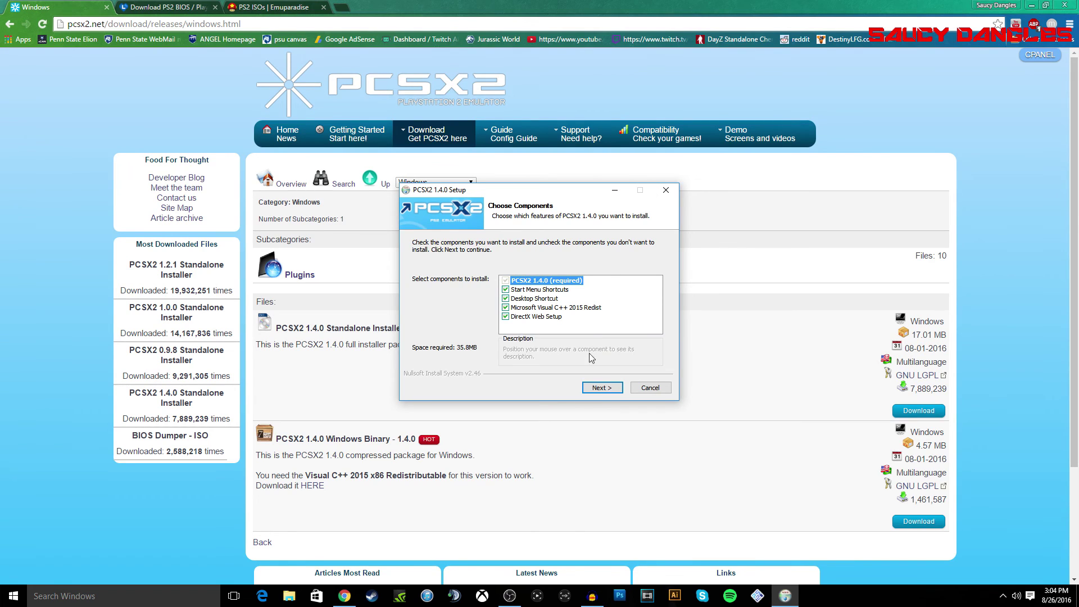
Install PCSX2 1.4.0 with default components and folder, then minimize Chrome
{"action": "left_click", "coordinate": [602, 387]}
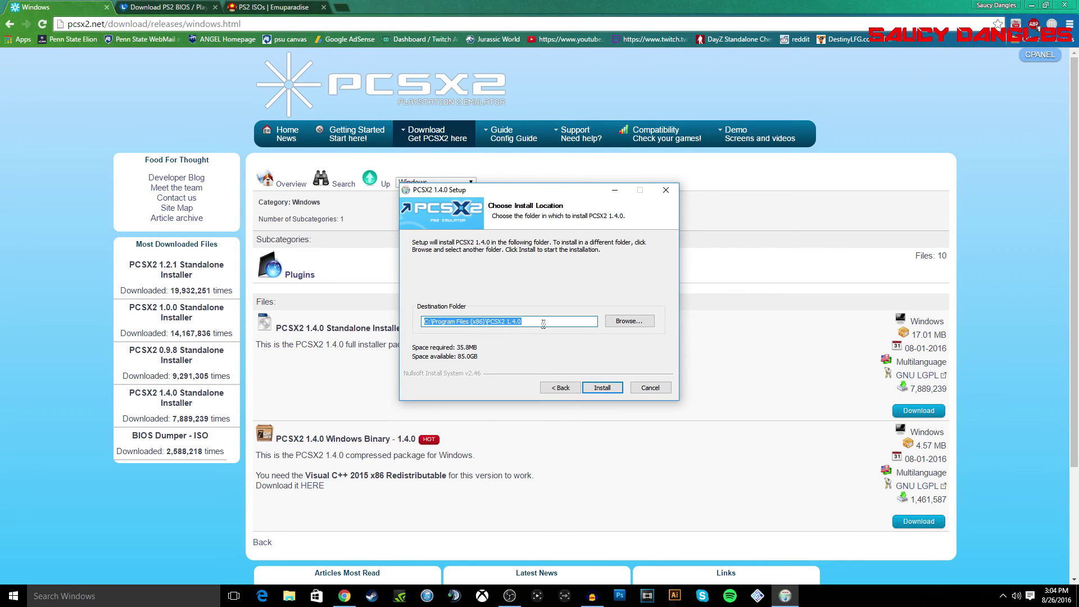
{"action": "left_click", "coordinate": [602, 388]}
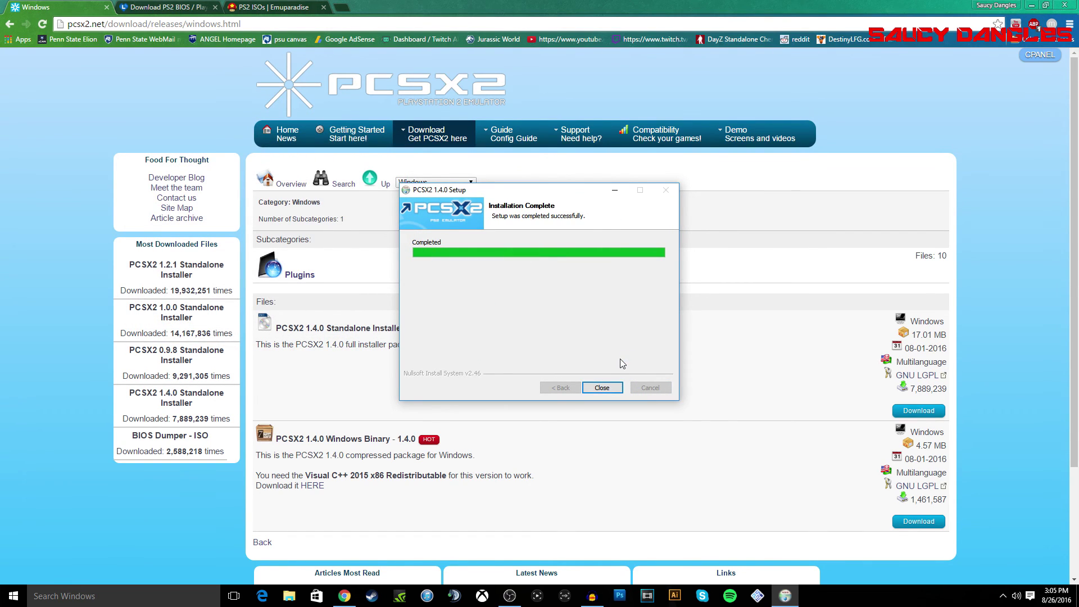
{"action": "left_click", "coordinate": [602, 388]}
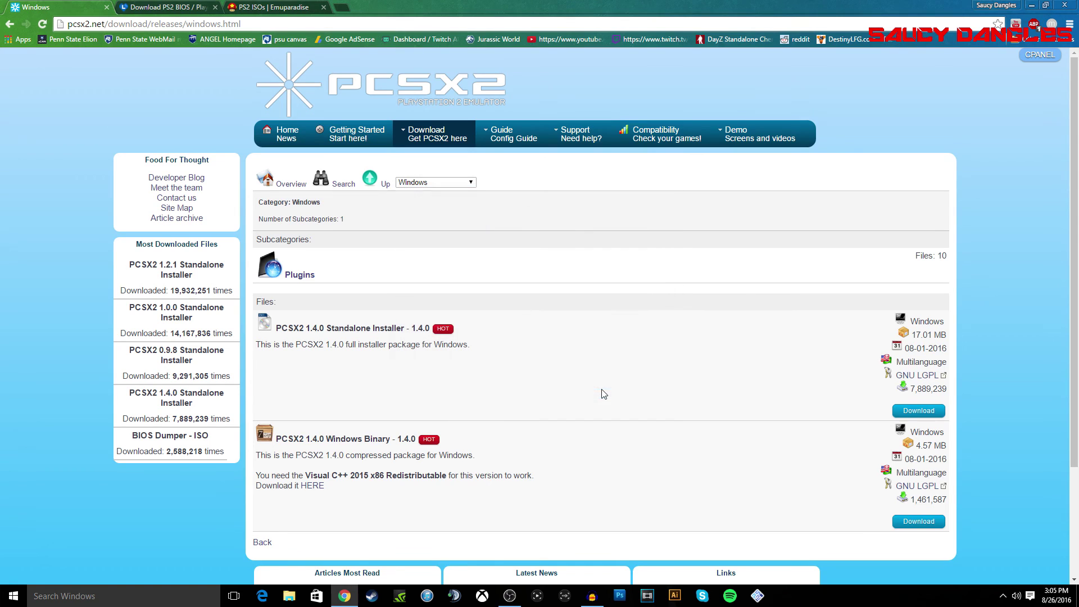
{"action": "left_click", "coordinate": [1032, 5]}
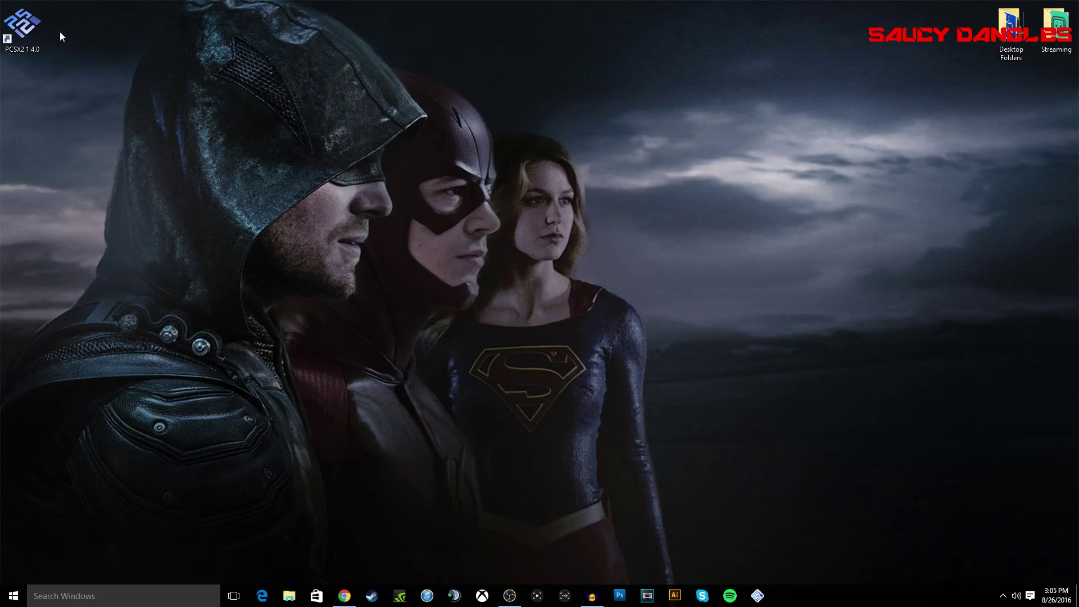
Launch PCSX2 1.4.0, apply English (U.S.) as the language, and continue past the welcome page
{"action": "left_click", "coordinate": [29, 38]}
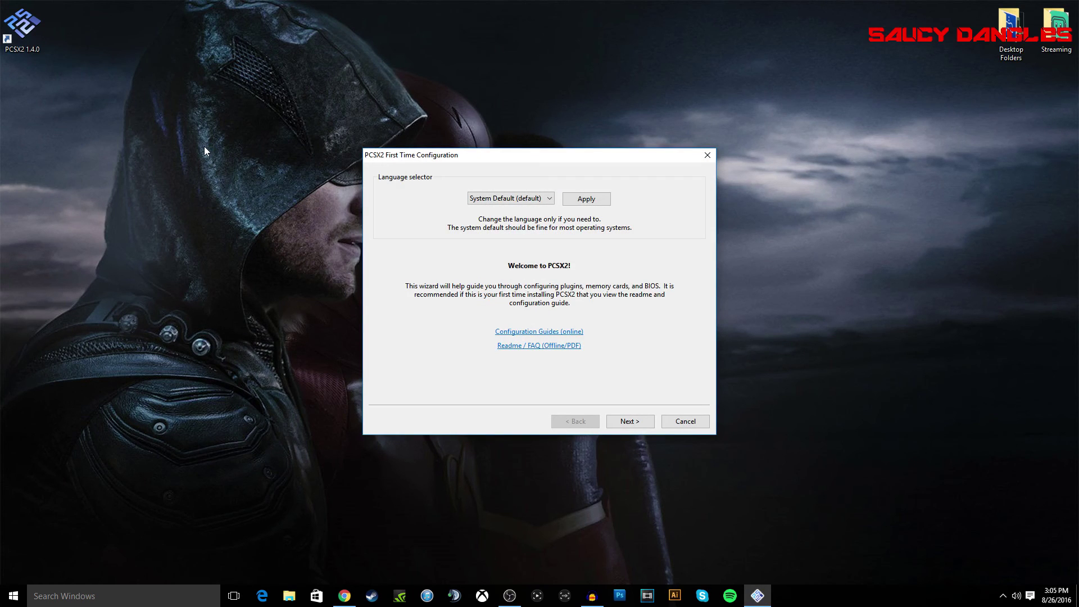
{"action": "left_click", "coordinate": [478, 198]}
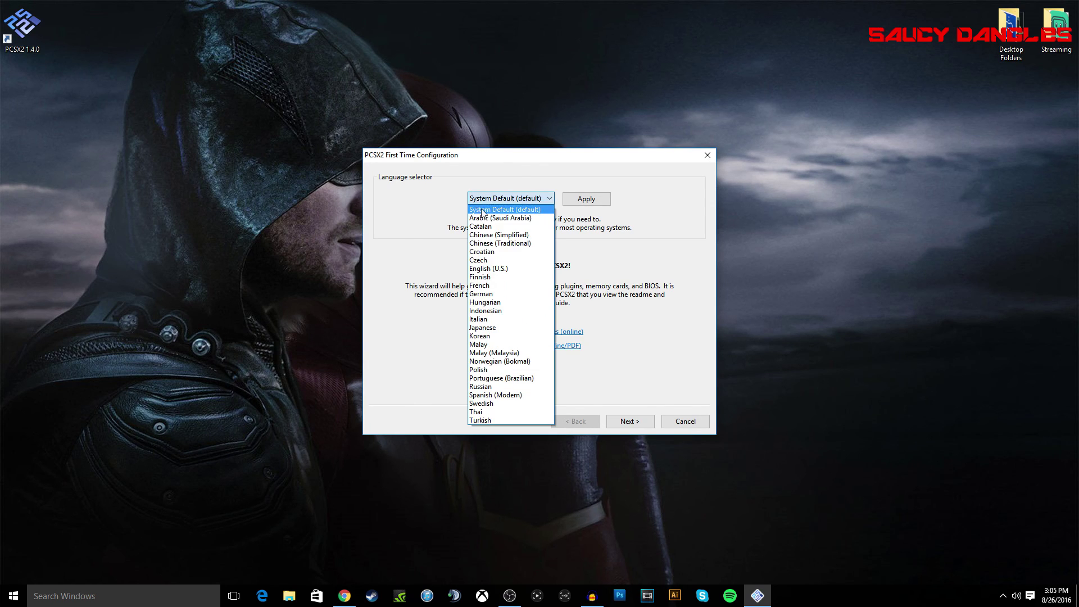
{"action": "left_click", "coordinate": [486, 269]}
{"action": "left_click", "coordinate": [584, 199]}
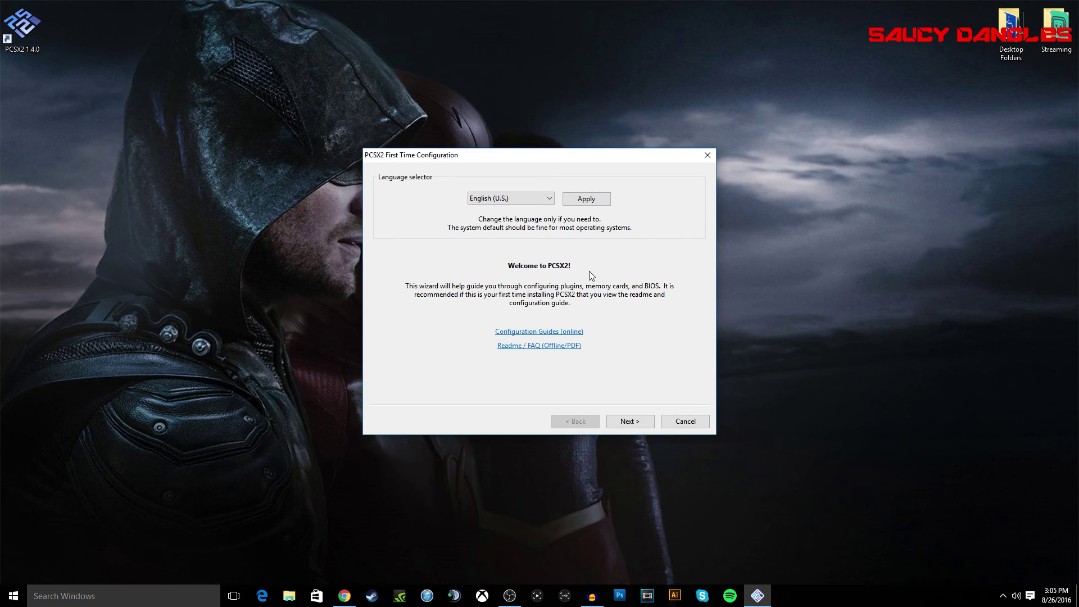
{"action": "left_click", "coordinate": [646, 423]}
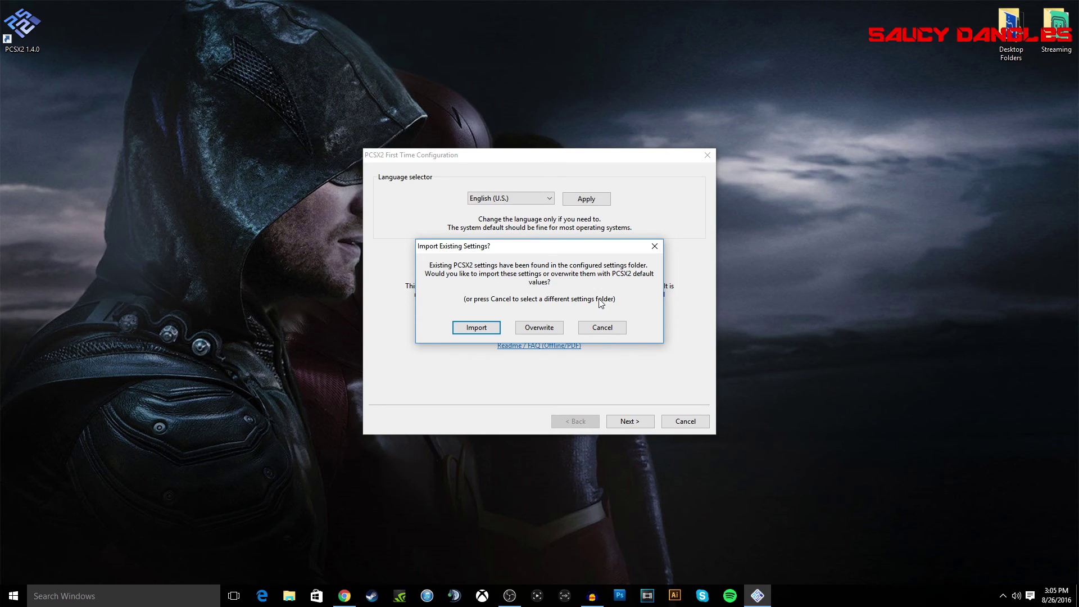
Overwrite existing settings with defaults, accept the default plugins, and switch back to Chrome
{"action": "left_click", "coordinate": [537, 328]}
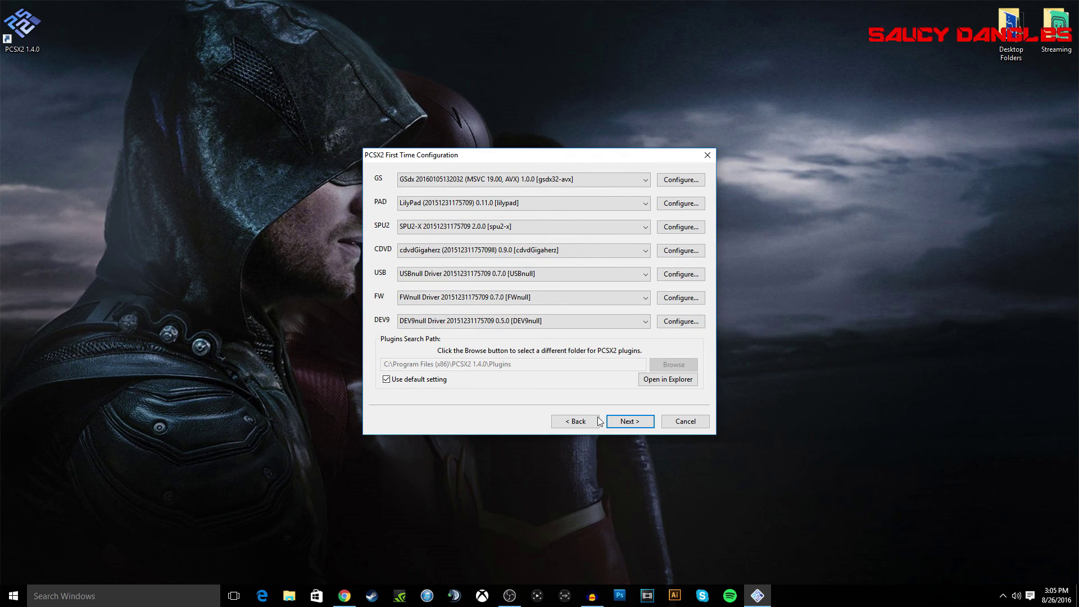
{"action": "left_click", "coordinate": [630, 423]}
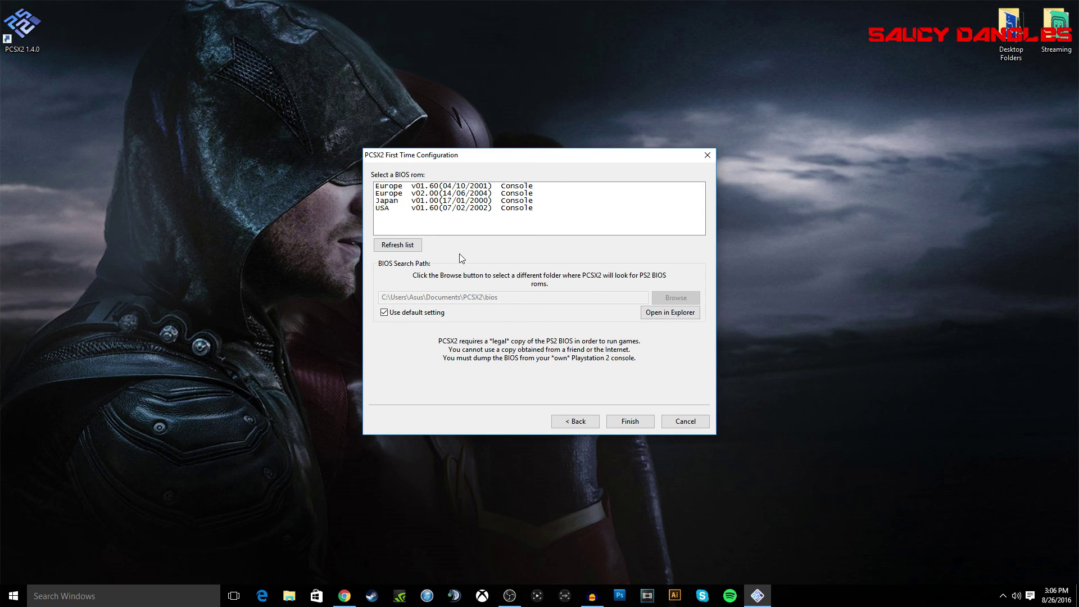
{"action": "left_click", "coordinate": [353, 599]}
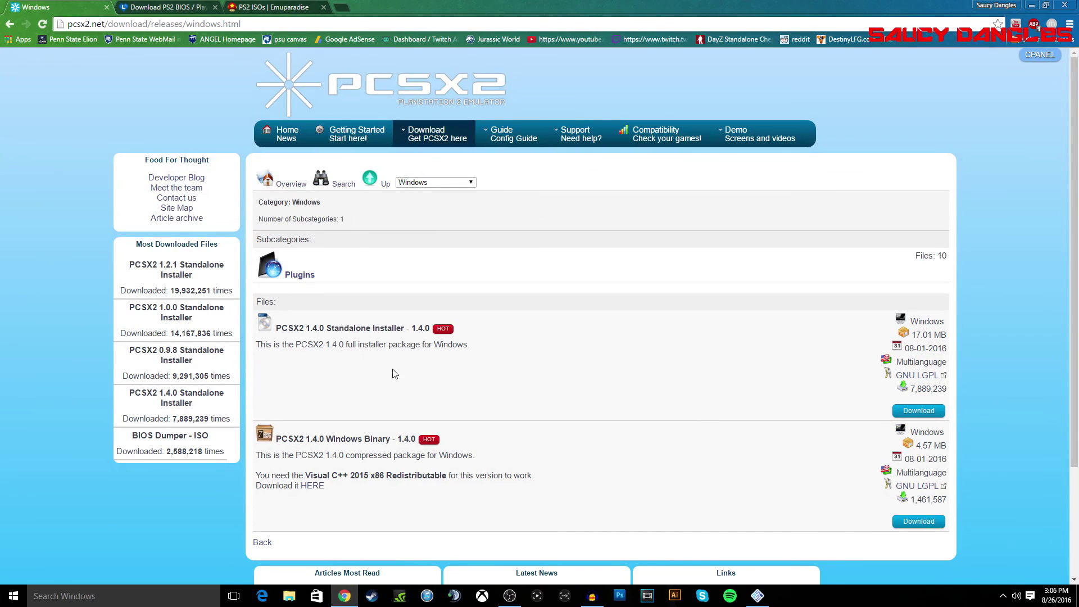
Switch to the loveroms Playstation 2 BIOS tab showing the PS2 BIOS Bundle download
{"action": "left_click", "coordinate": [149, 7]}
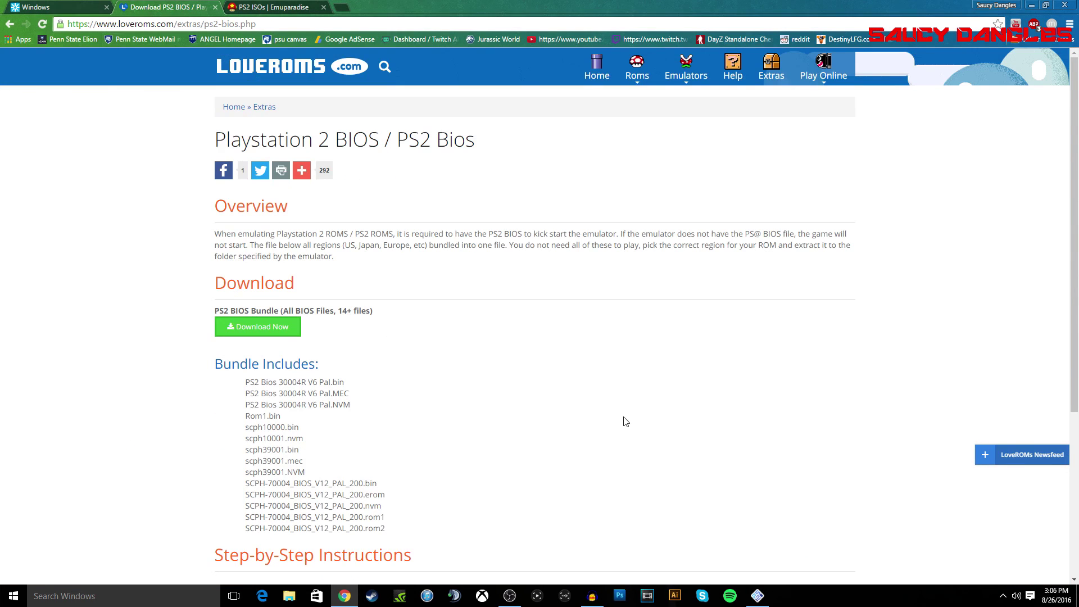
{"action": "scroll", "coordinate": [572, 380], "scroll_direction": "down", "scroll_amount": 4}
{"action": "scroll", "coordinate": [572, 381], "scroll_direction": "up", "scroll_amount": 4}
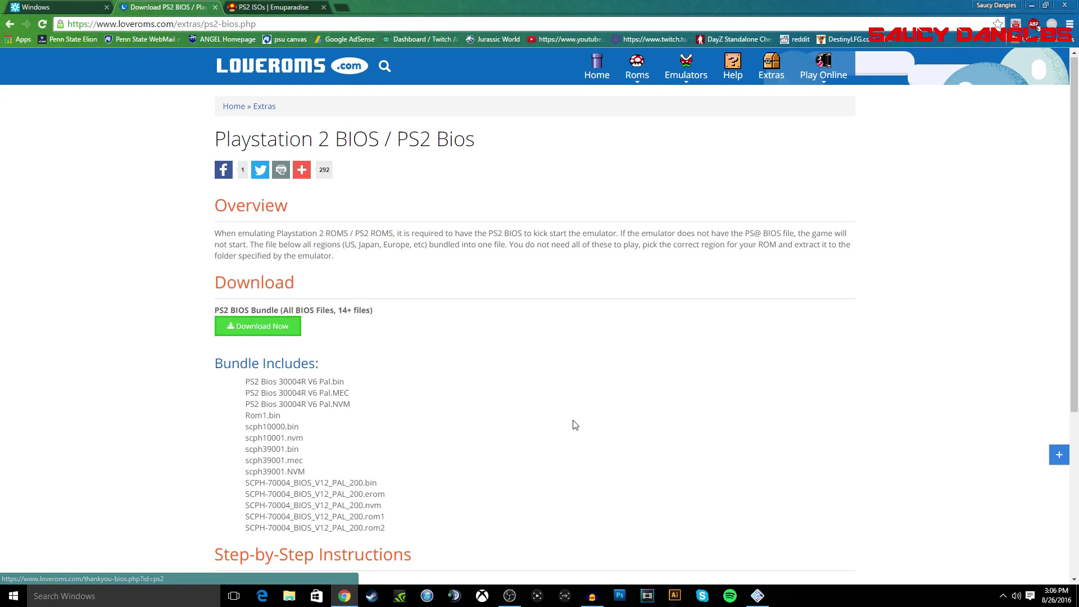
{"action": "scroll", "coordinate": [575, 426], "scroll_direction": "down", "scroll_amount": 2}
{"action": "scroll", "coordinate": [579, 448], "scroll_direction": "up", "scroll_amount": 2}
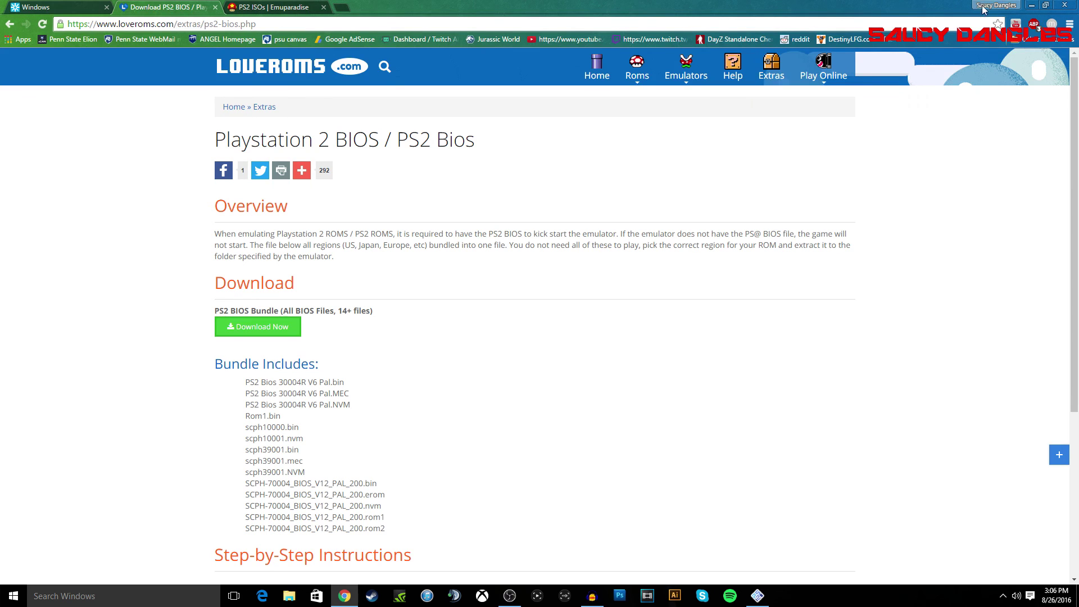
Minimize Chrome, open the PCSX2 bios folder in Explorer to verify 16 files, then close it
{"action": "left_click", "coordinate": [1032, 5]}
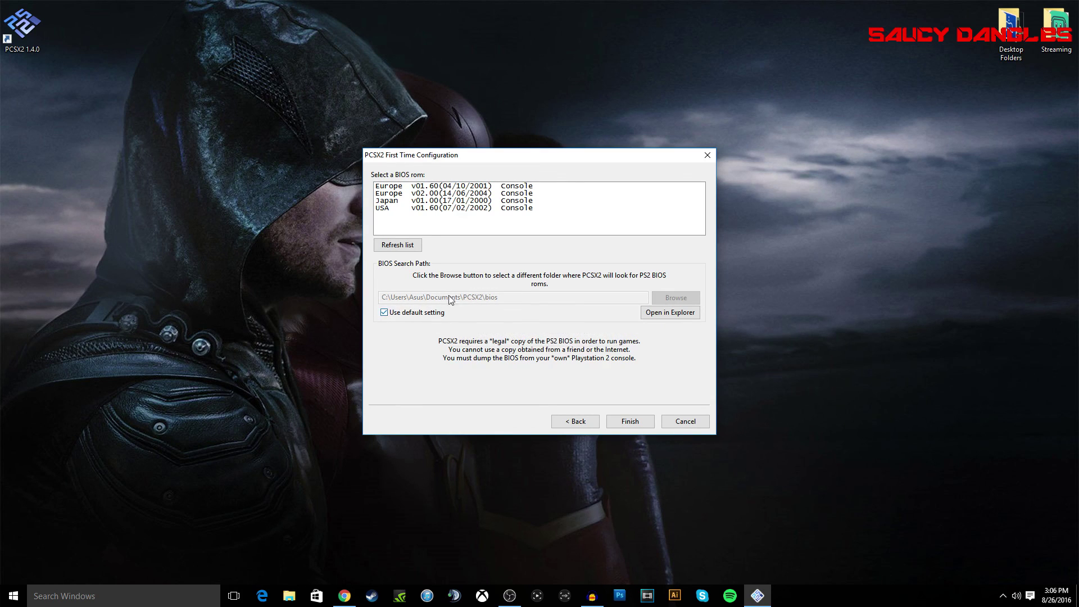
{"action": "left_click", "coordinate": [670, 312]}
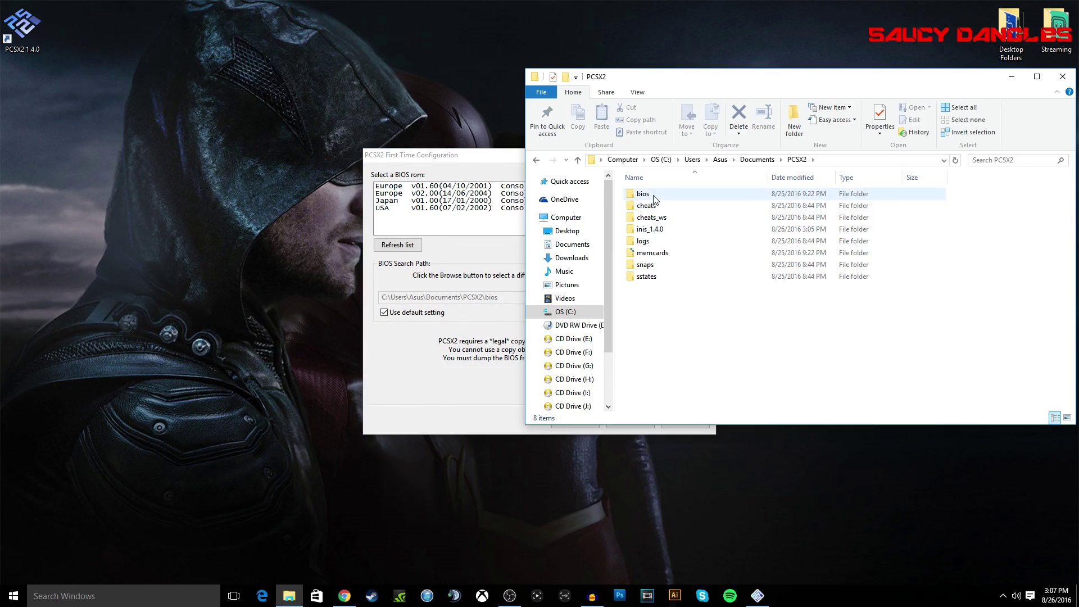
{"action": "double_click", "coordinate": [710, 194]}
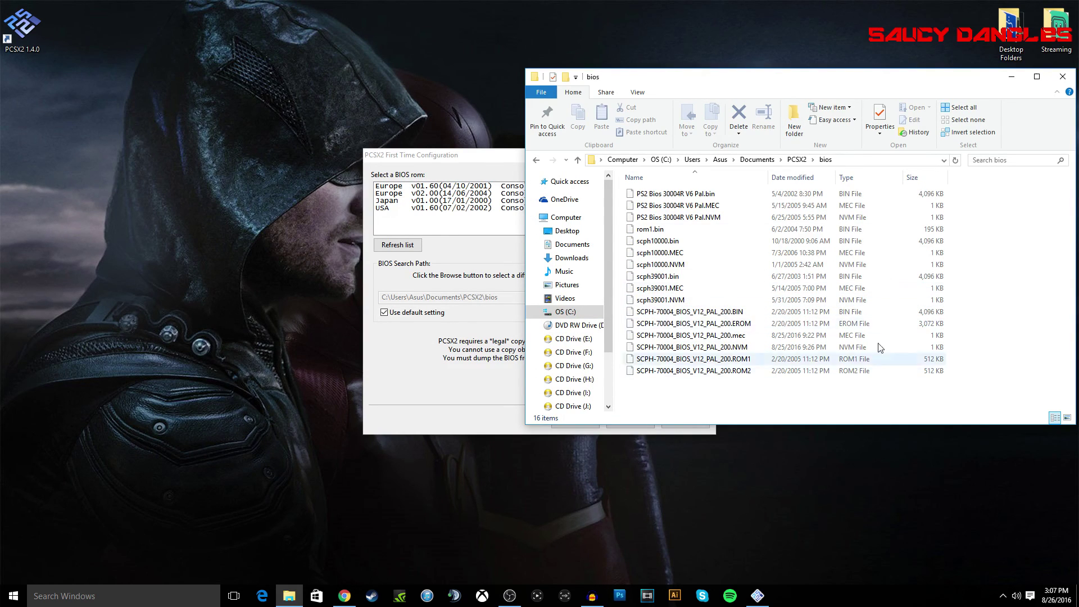
{"action": "left_click", "coordinate": [1063, 76]}
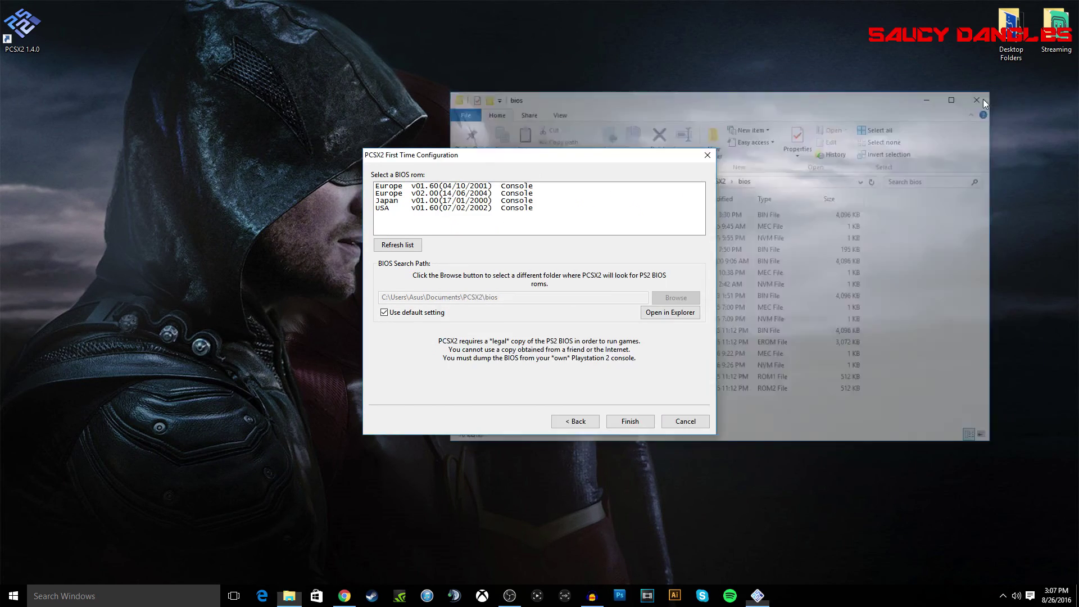
Refresh the BIOS list, select USA v01.60, and finish the first-time configuration
{"action": "left_click", "coordinate": [412, 245]}
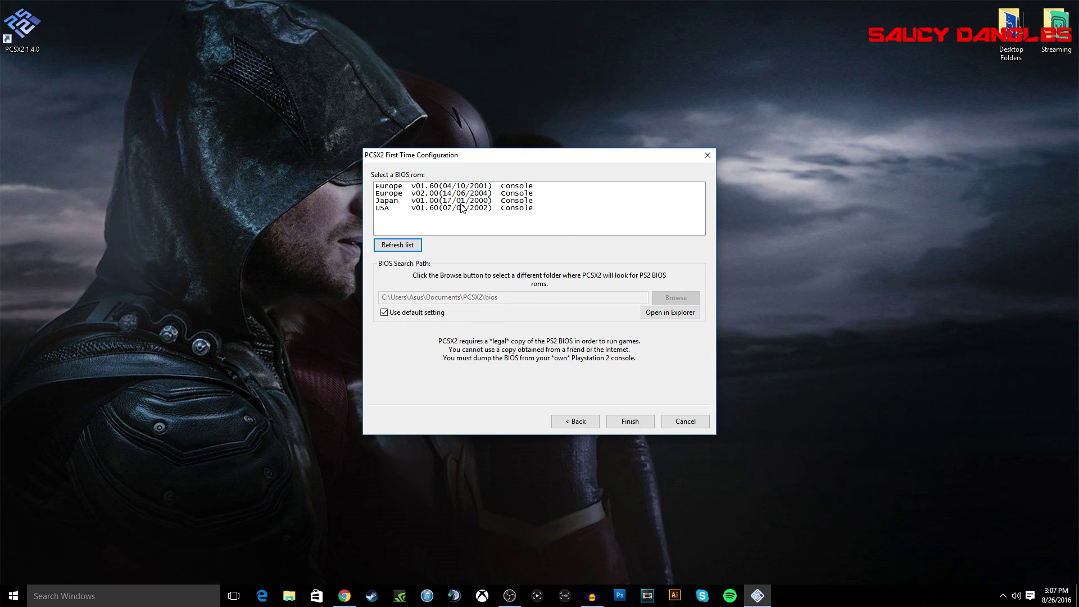
{"action": "left_click", "coordinate": [384, 212]}
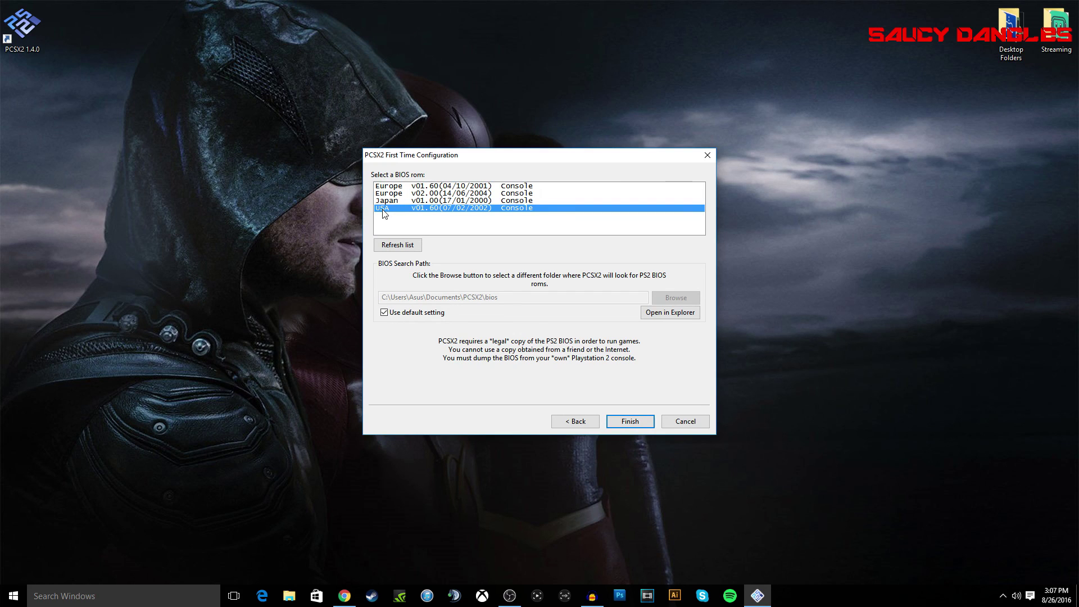
{"action": "key", "text": "Return"}
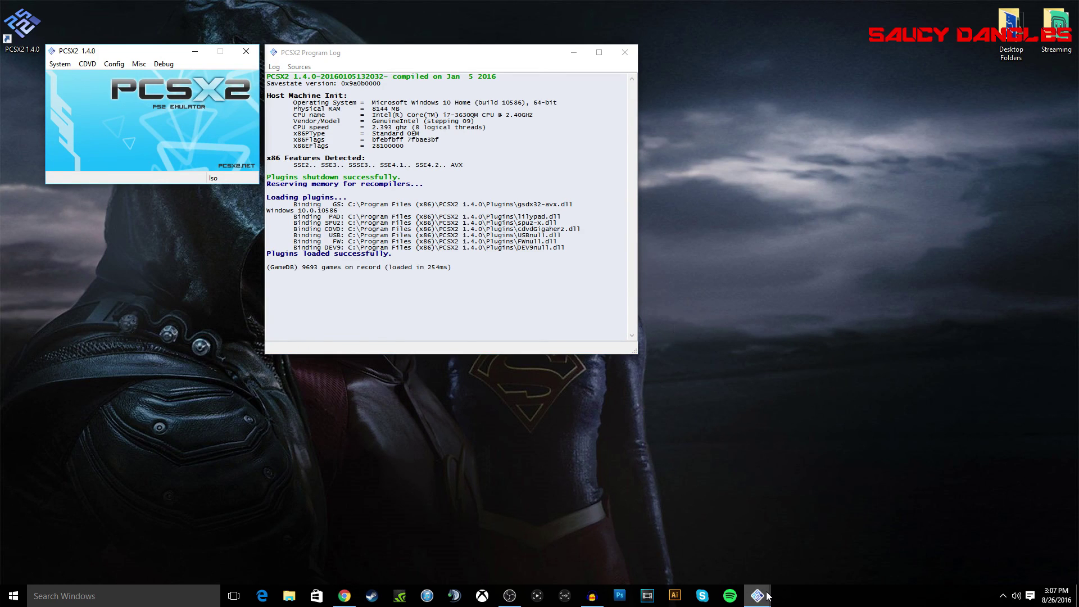
{"action": "left_click", "coordinate": [803, 416]}
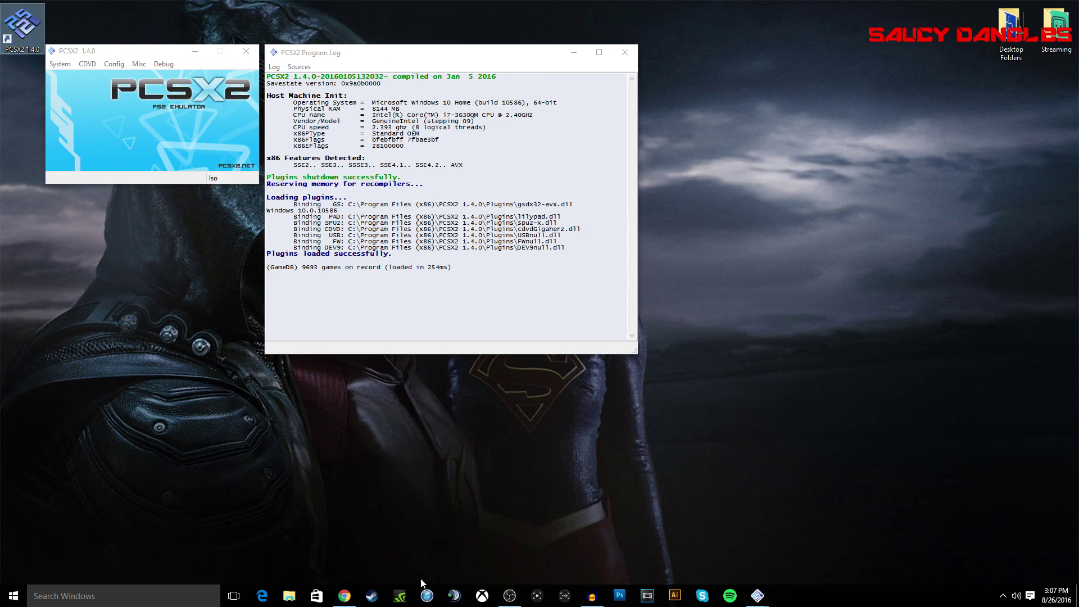
{"action": "left_click", "coordinate": [344, 596]}
Switch to the Emuparadise PS2 ISOs tab and list games starting with G
{"action": "key", "text": "ctrl+Tab"}
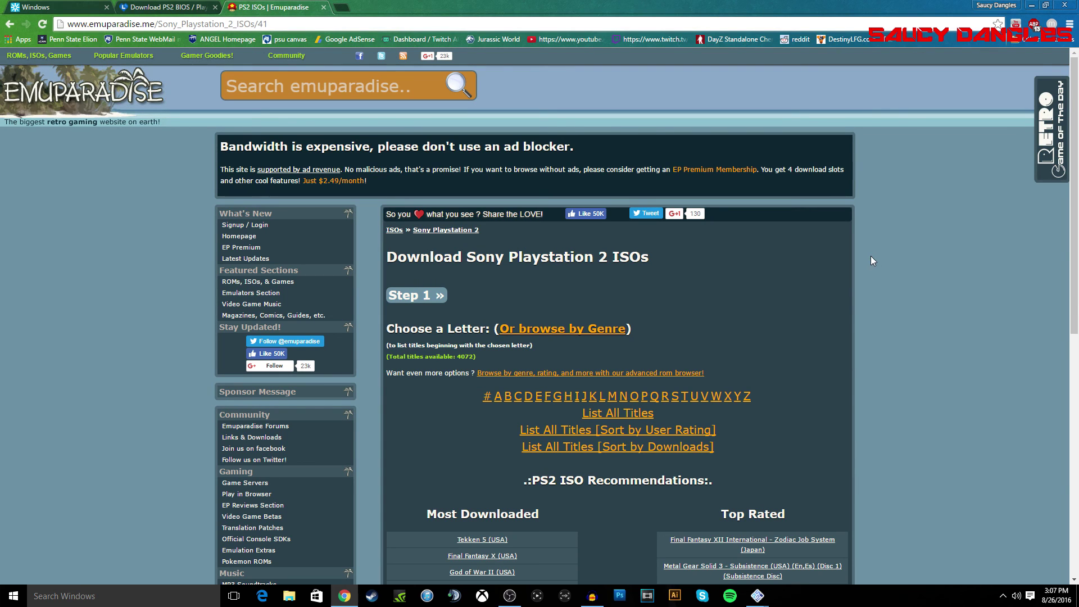
{"action": "scroll", "coordinate": [871, 261], "scroll_direction": "down", "scroll_amount": 4}
{"action": "scroll", "coordinate": [871, 261], "scroll_direction": "up", "scroll_amount": 2}
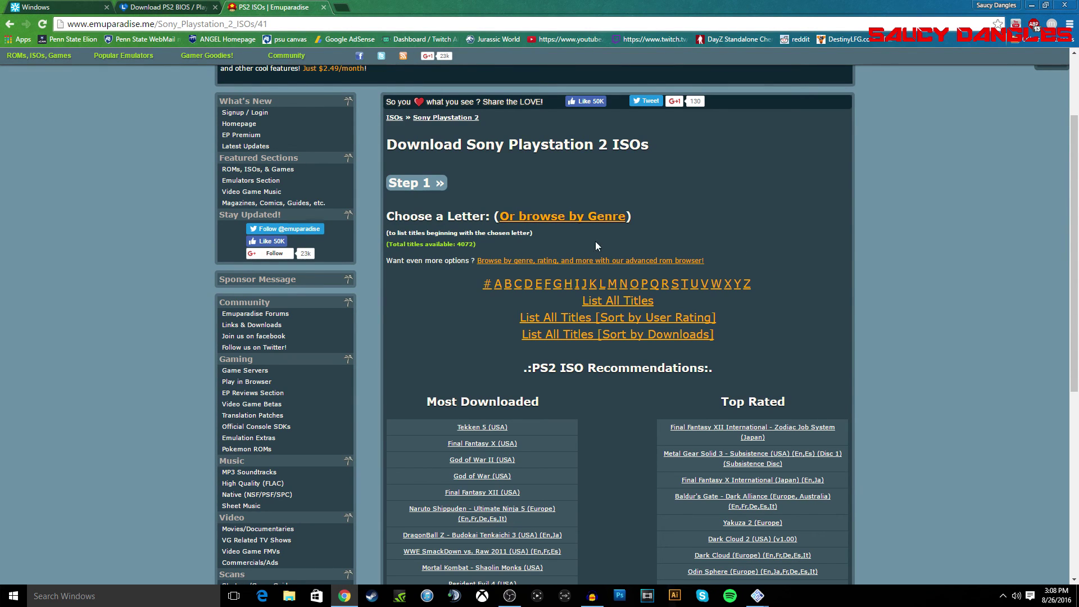
{"action": "left_click", "coordinate": [556, 286]}
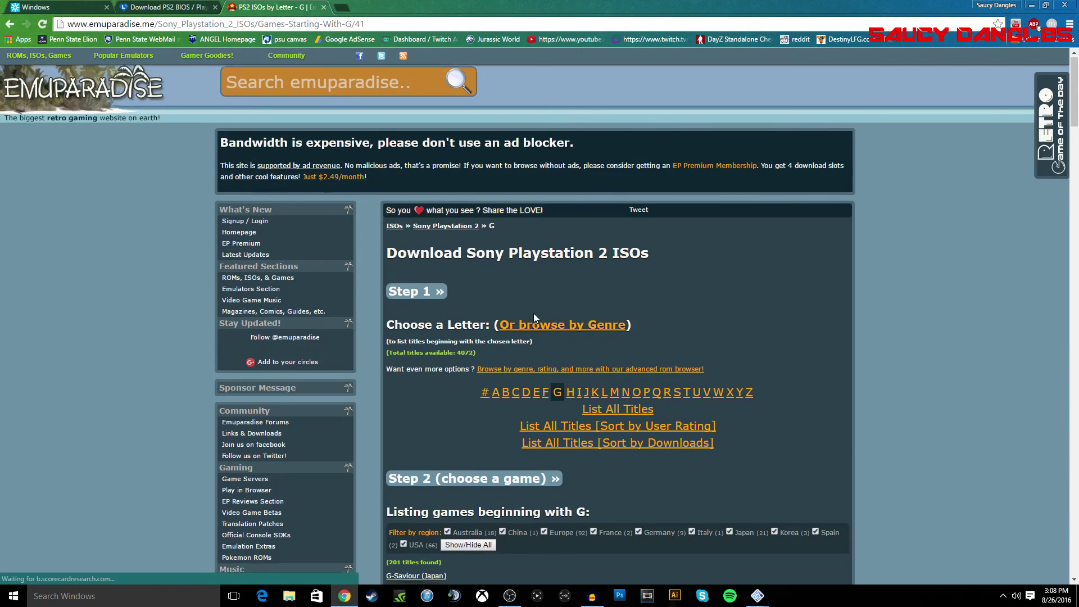
Open the Godzilla - Save the Earth (Europe) page and jump to its Download Links
{"action": "scroll", "coordinate": [537, 337], "scroll_direction": "down", "scroll_amount": 8}
{"action": "scroll", "coordinate": [543, 376], "scroll_direction": "down", "scroll_amount": 15}
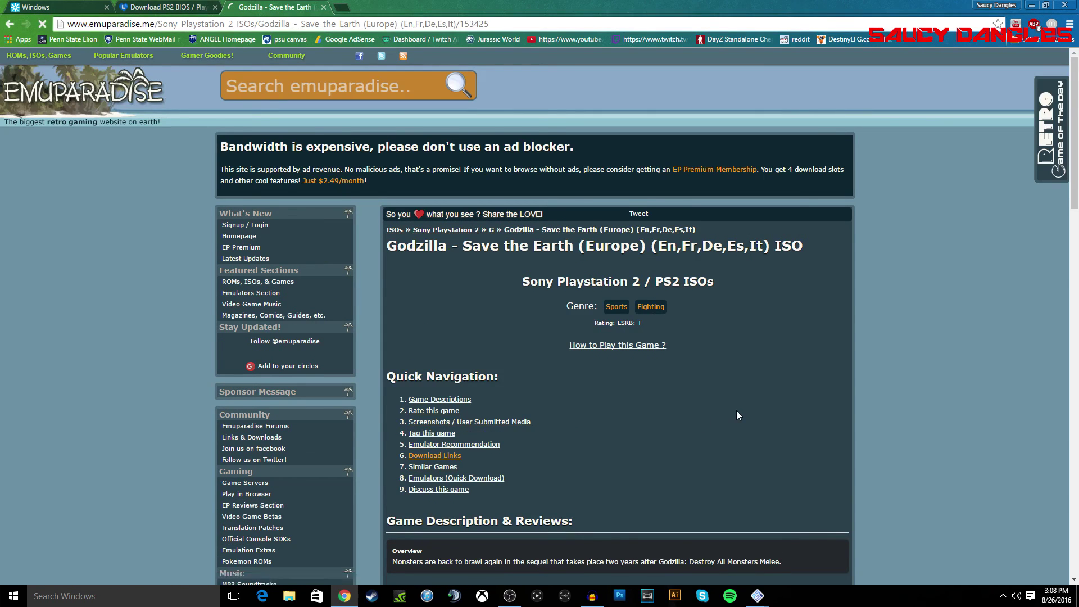
{"action": "scroll", "coordinate": [466, 371], "scroll_direction": "down", "scroll_amount": 2}
{"action": "scroll", "coordinate": [466, 371], "scroll_direction": "down", "scroll_amount": 2}
{"action": "scroll", "coordinate": [459, 354], "scroll_direction": "up", "scroll_amount": 2}
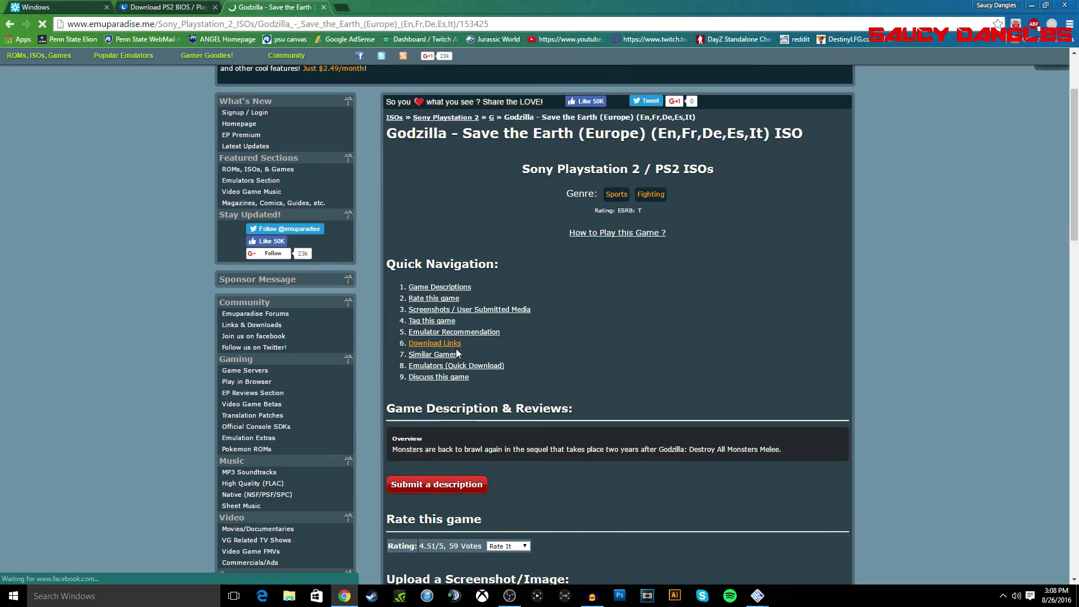
{"action": "left_click", "coordinate": [448, 344]}
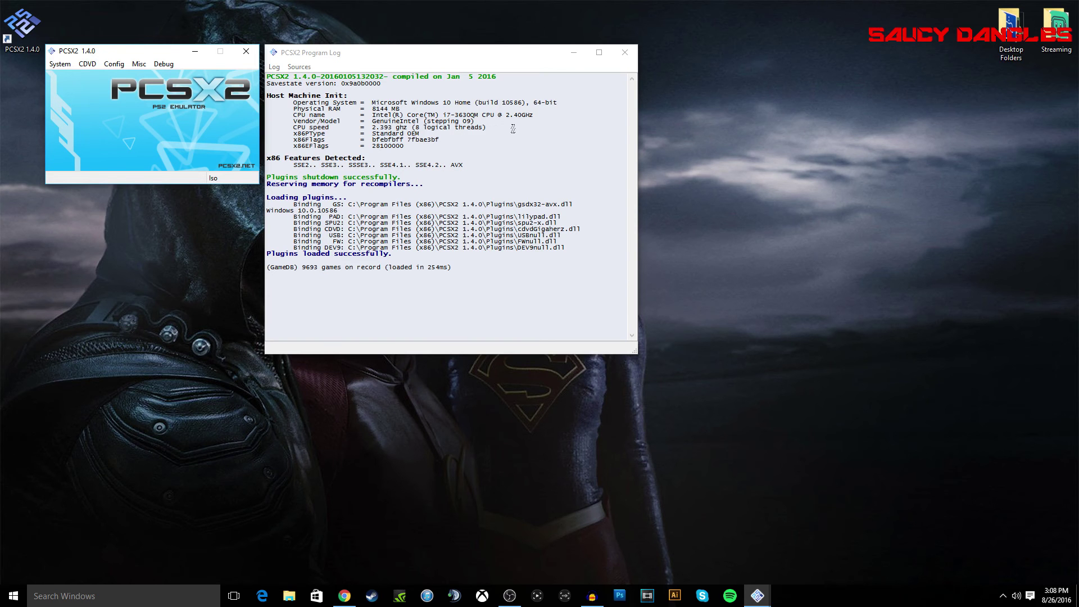
Open Desktop Folders > PCSX2 ISO to find the Godzilla ISO, then bring PCSX2 forward
{"action": "double_click", "coordinate": [1009, 50]}
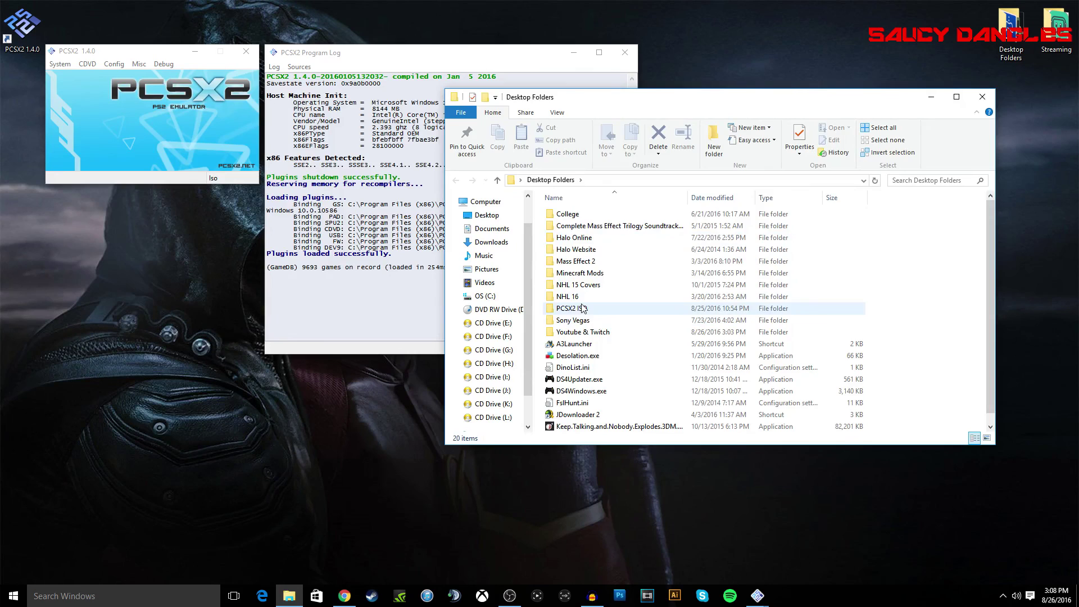
{"action": "double_click", "coordinate": [582, 308]}
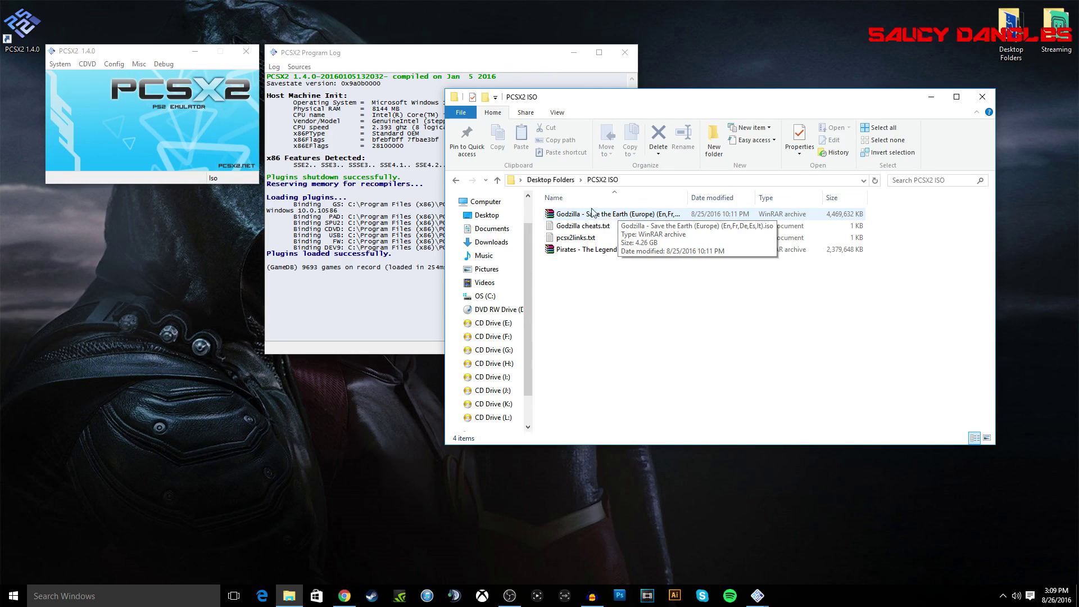
{"action": "left_click", "coordinate": [140, 50]}
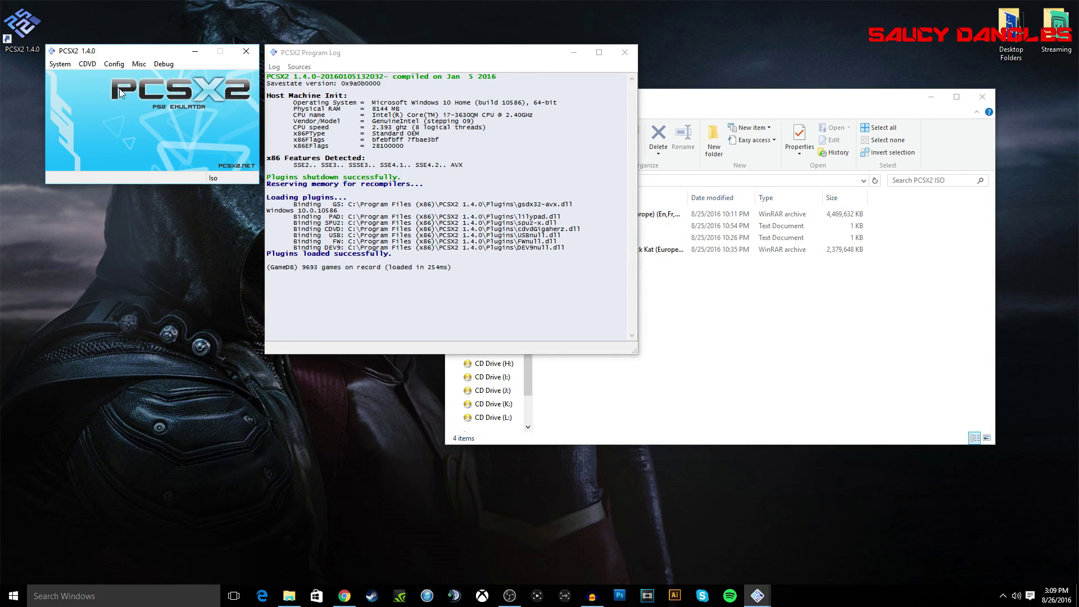
Load Godzilla - Save the Earth (Europe) ISO from Desktop Folders > PCSX2 ISO via CDVD Iso Selector
{"action": "left_click", "coordinate": [90, 64]}
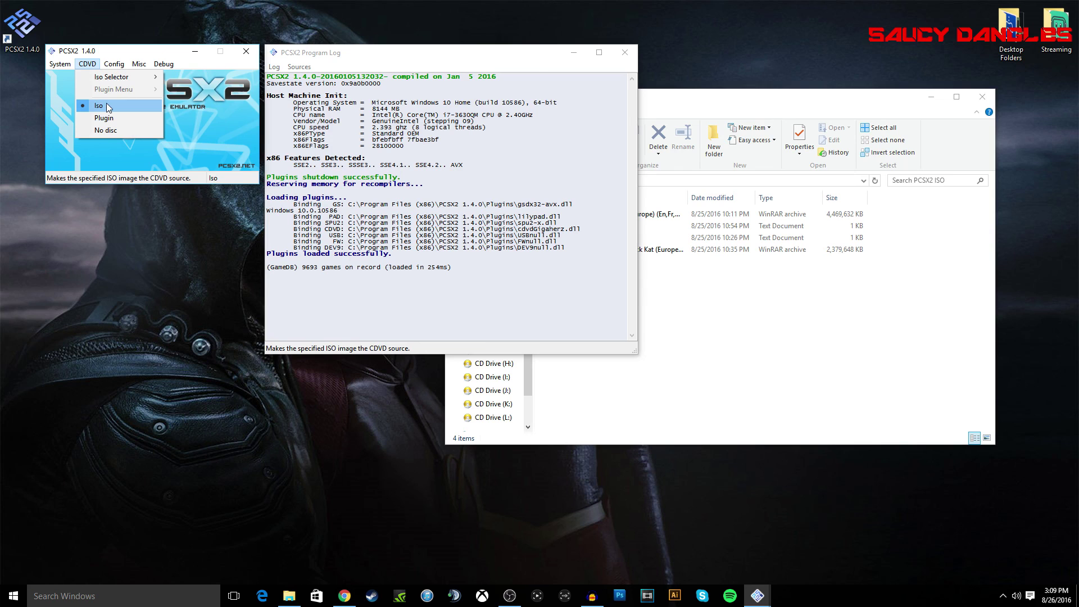
{"action": "mouse_move", "coordinate": [114, 83]}
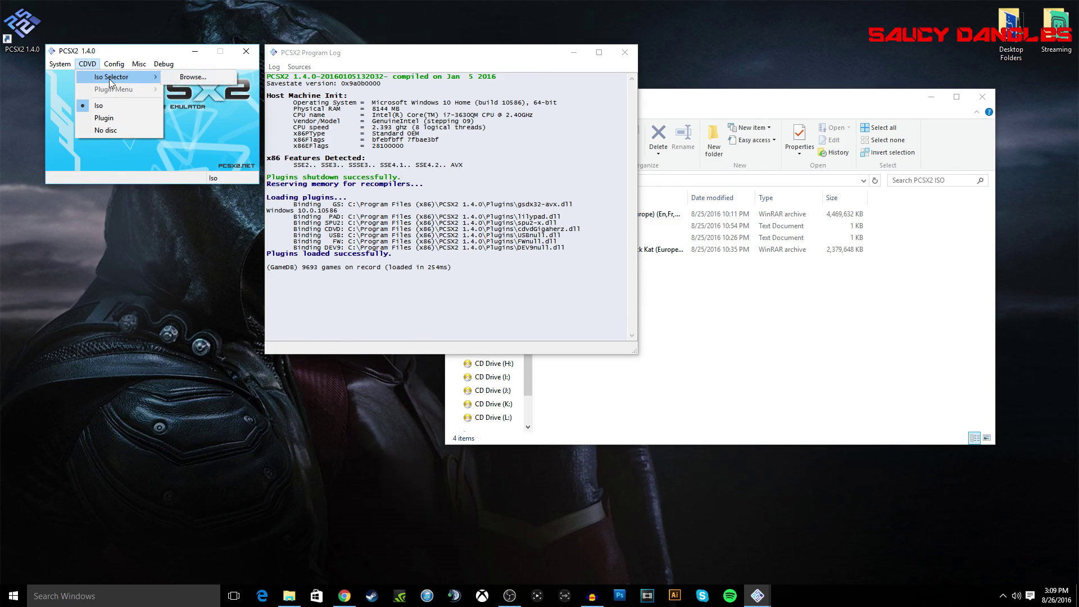
{"action": "left_click", "coordinate": [175, 85]}
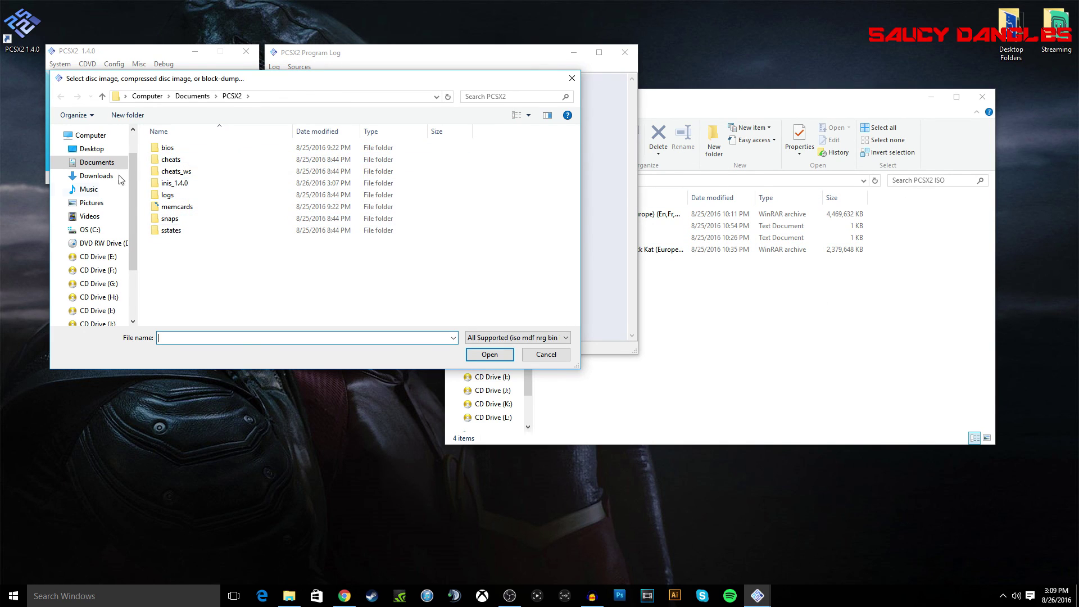
{"action": "left_click", "coordinate": [90, 150]}
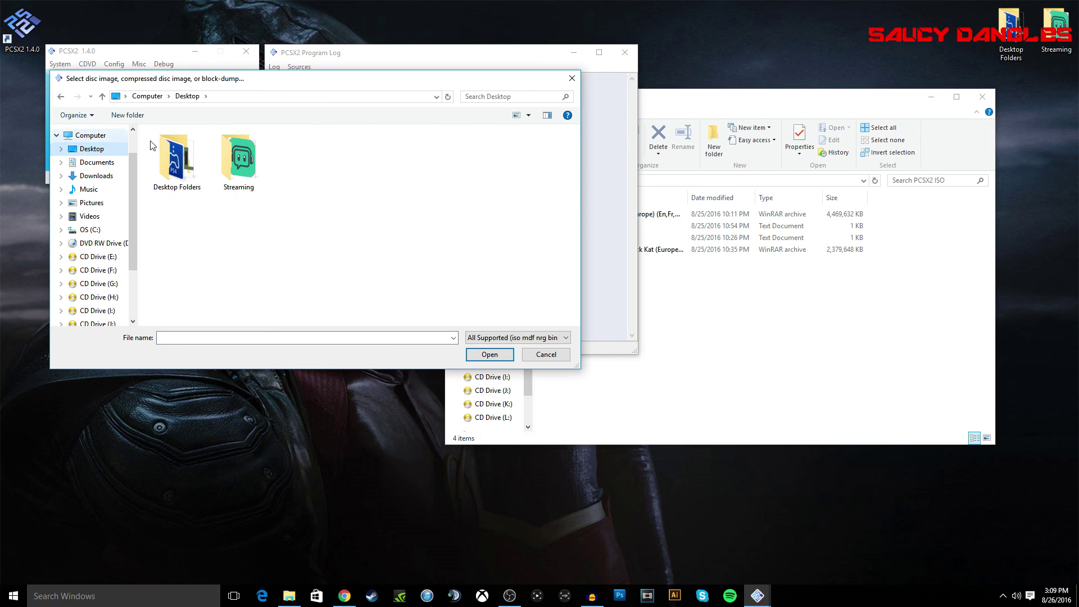
{"action": "double_click", "coordinate": [161, 148]}
{"action": "double_click", "coordinate": [184, 241]}
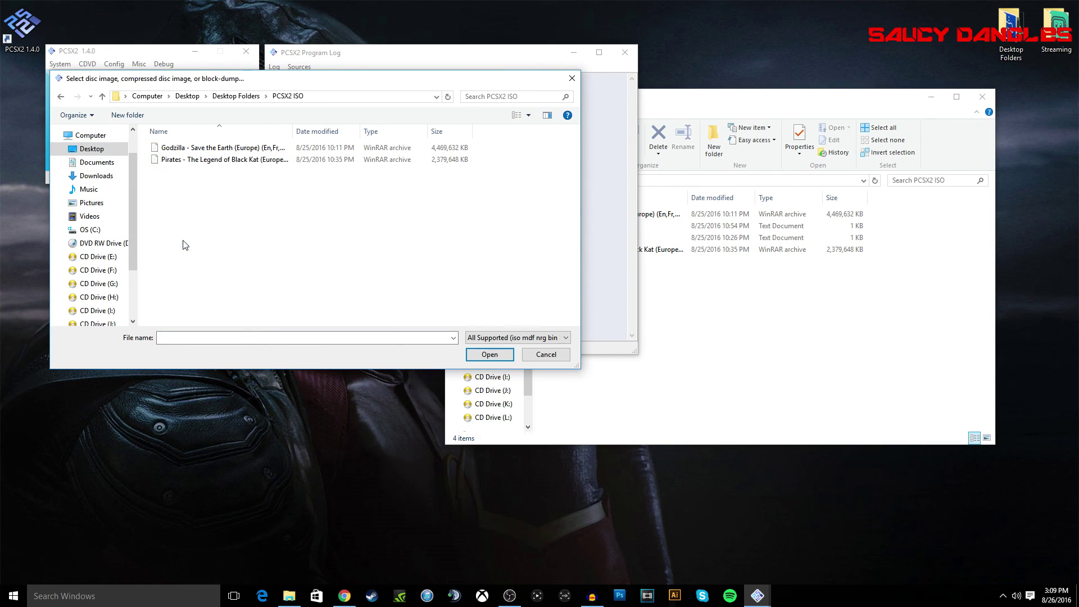
{"action": "left_click", "coordinate": [179, 150]}
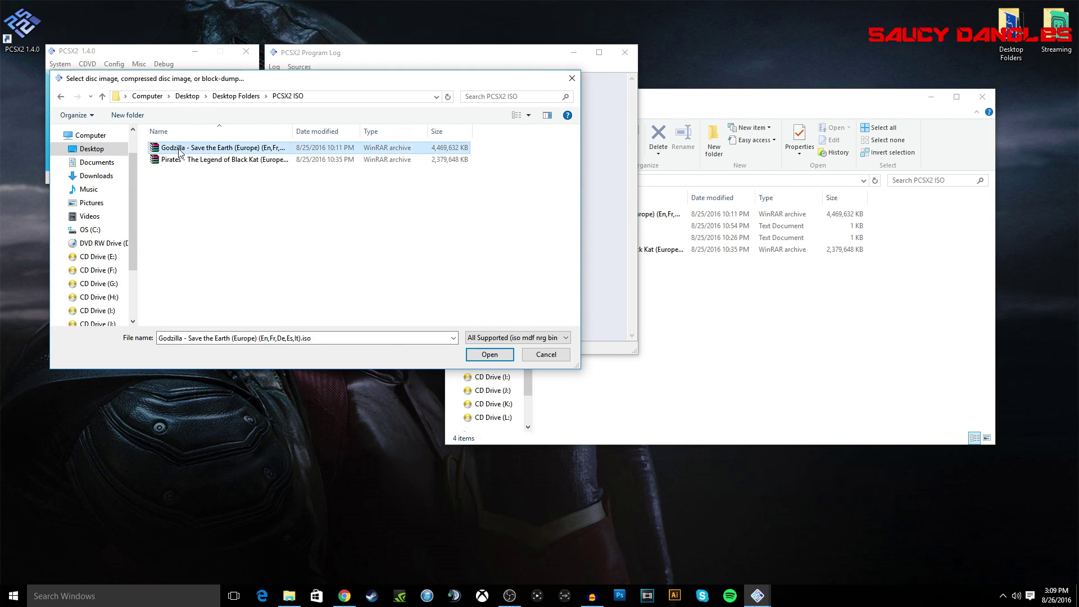
{"action": "left_click", "coordinate": [498, 355]}
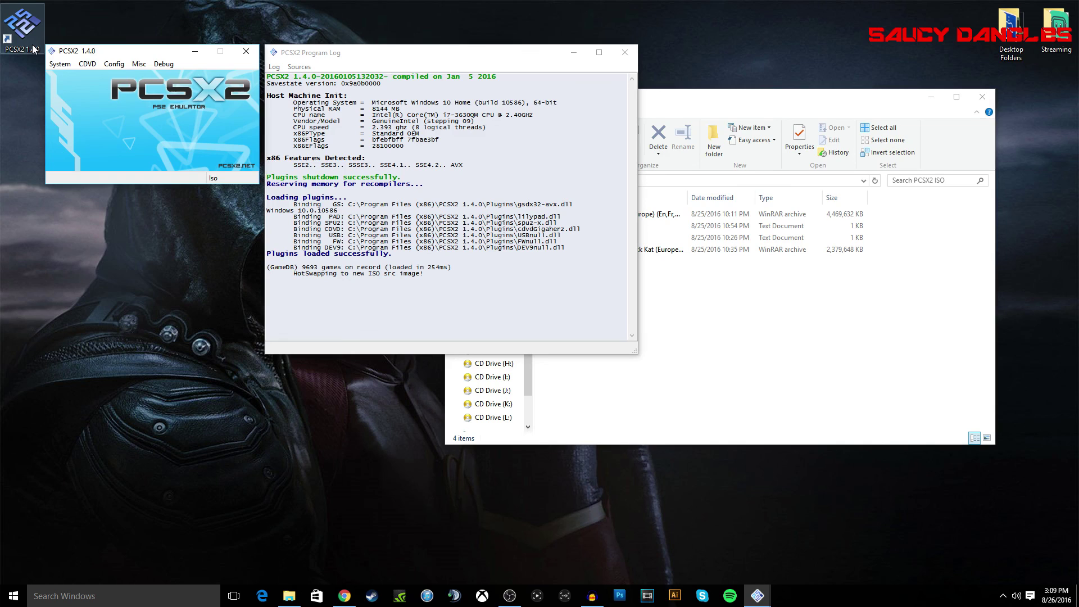
Fast-boot the loaded Godzilla: Save the Earth disc with Boot CDVD (fast) from the System menu
{"action": "left_click", "coordinate": [59, 64]}
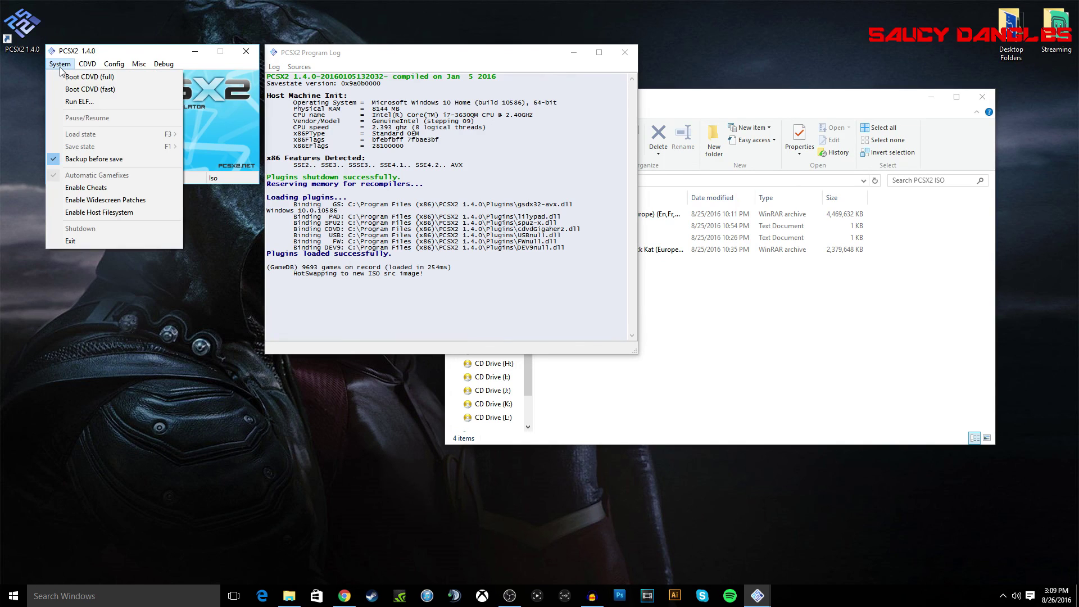
{"action": "left_click", "coordinate": [97, 89]}
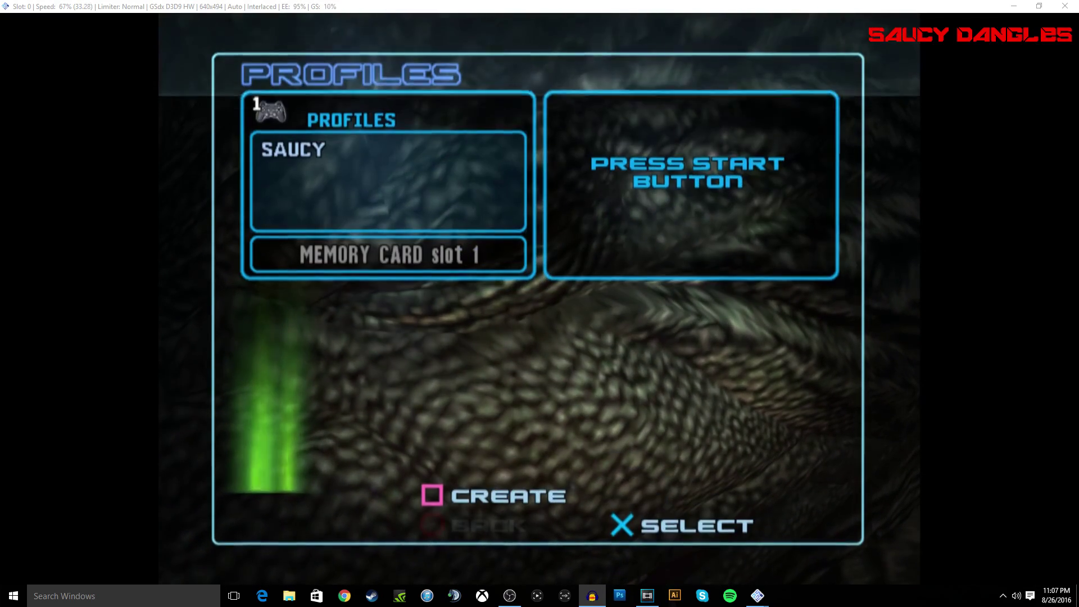
Load the existing Memory Card slot 1 profile and continue past the load confirmation
{"action": "key", "text": "Return"}
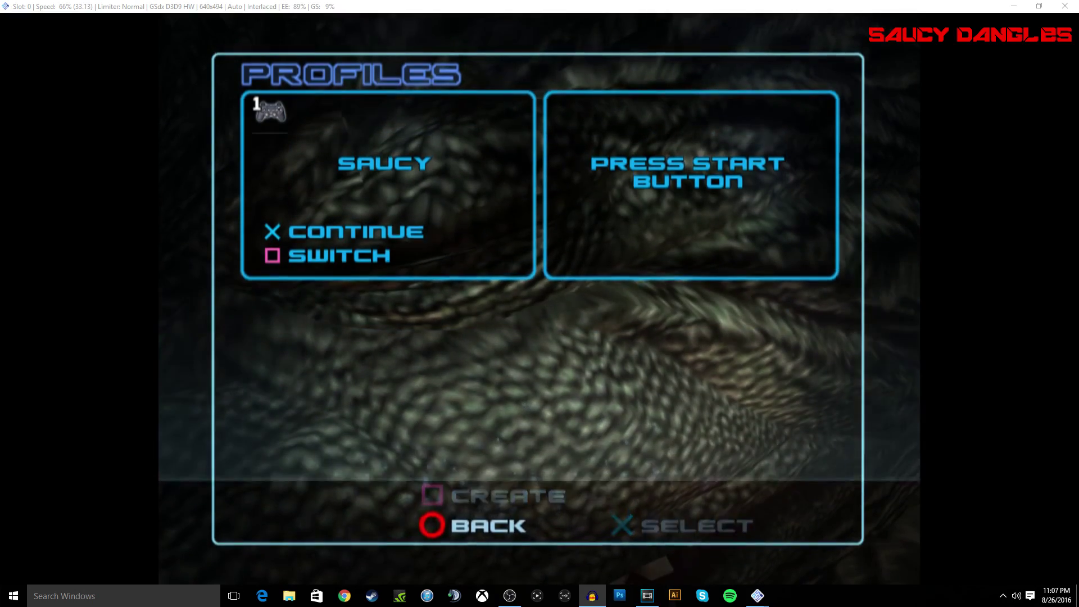
{"action": "key", "text": "Return"}
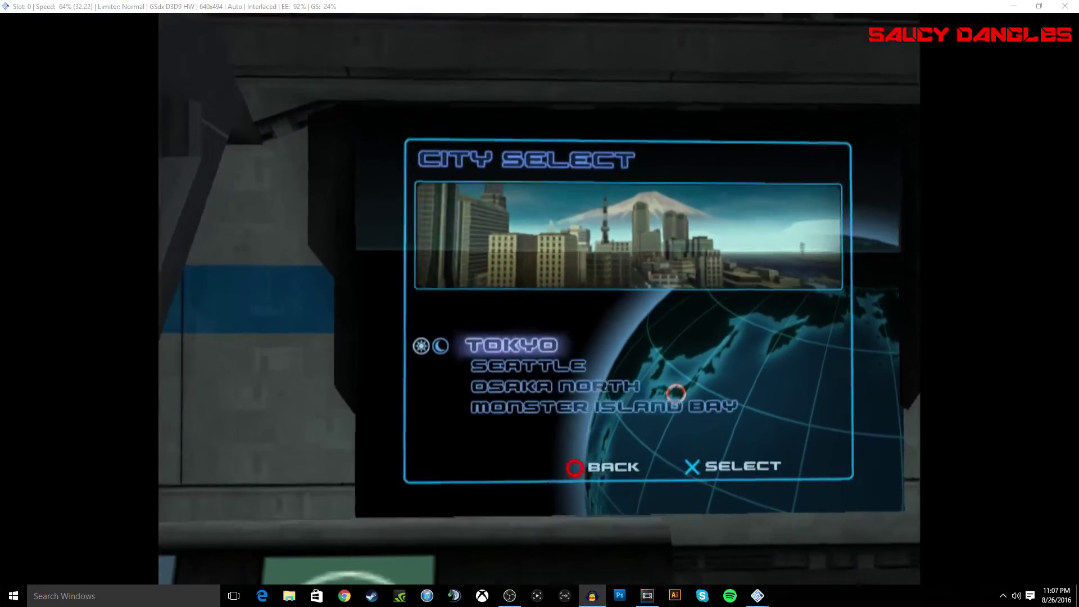
{"action": "key", "text": "Return"}
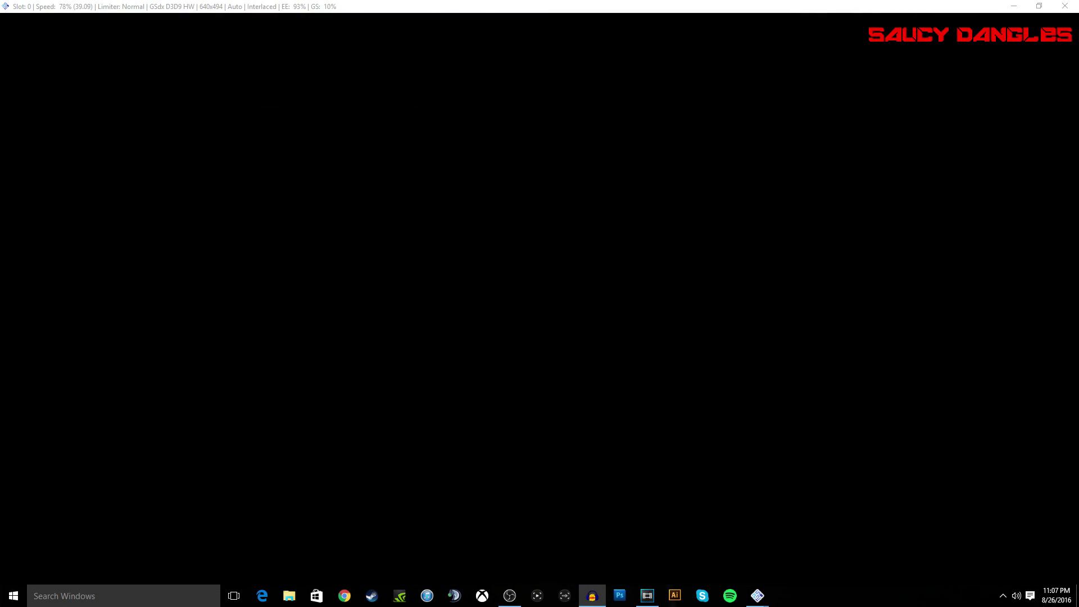